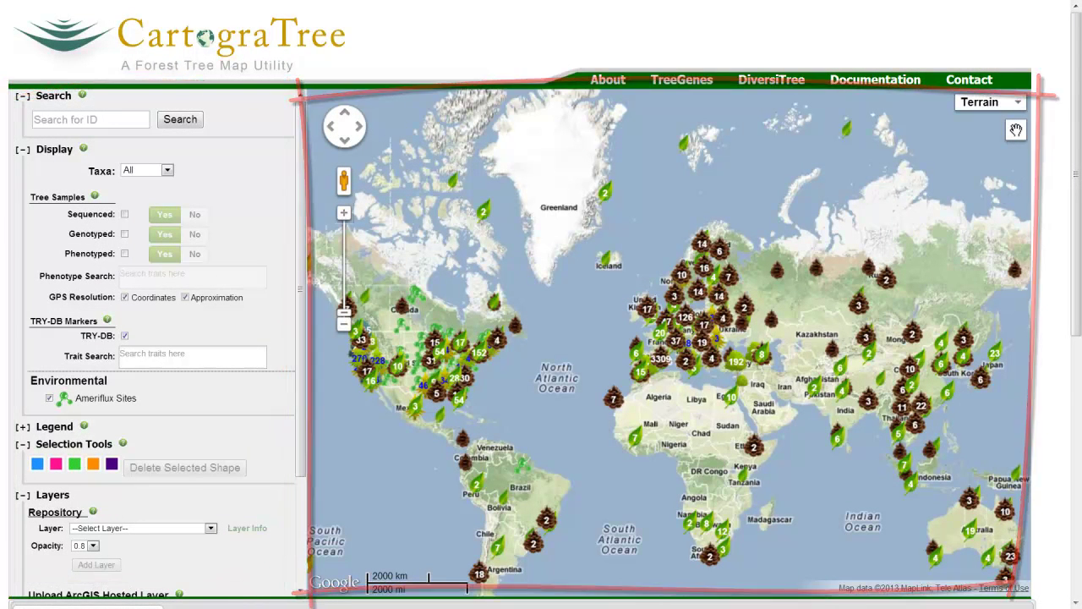
- Expand the marker-type legend in the sidebar
{"action": "scroll", "coordinate": [1046, 190], "scroll_direction": "down", "scroll_amount": 3}
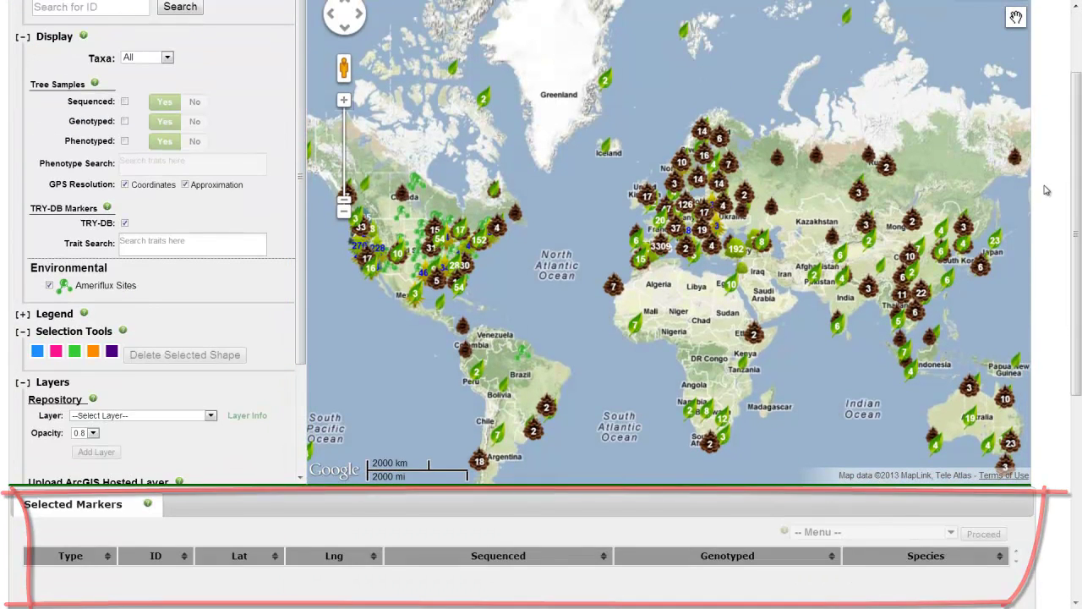
{"action": "scroll", "coordinate": [1046, 190], "scroll_direction": "up", "scroll_amount": 3}
{"action": "left_click", "coordinate": [23, 429]}
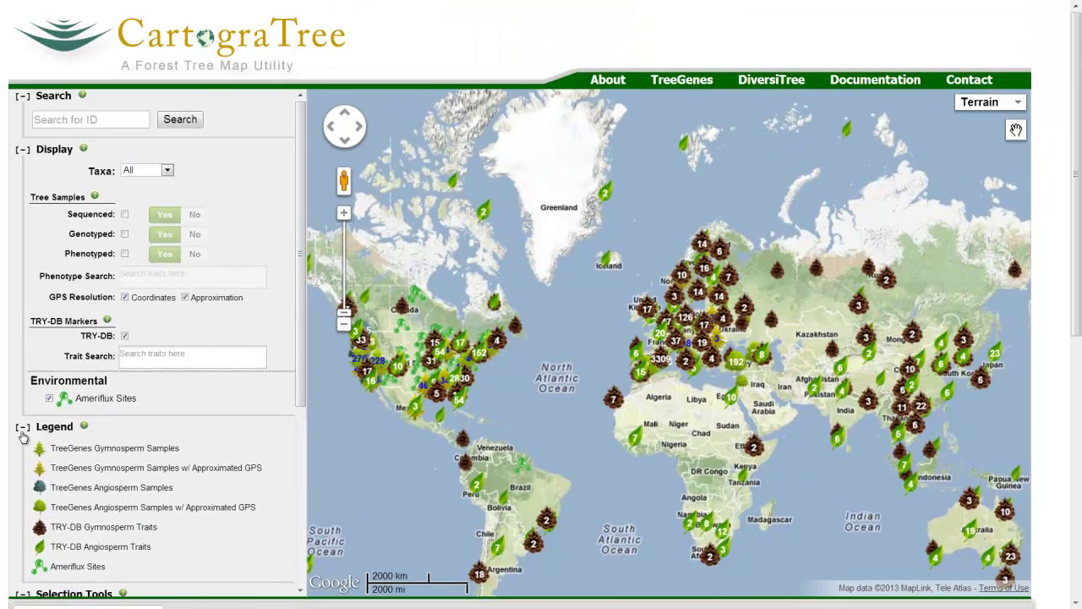
{"action": "scroll", "coordinate": [23, 437], "scroll_direction": "down", "scroll_amount": 4}
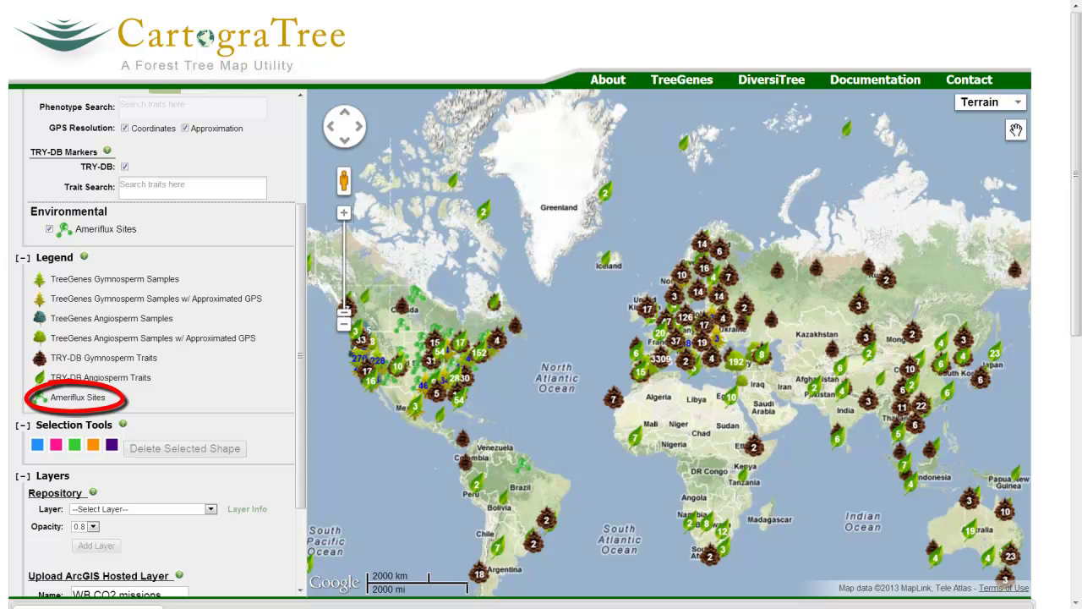
{"action": "scroll", "coordinate": [239, 296], "scroll_direction": "up", "scroll_amount": 3}
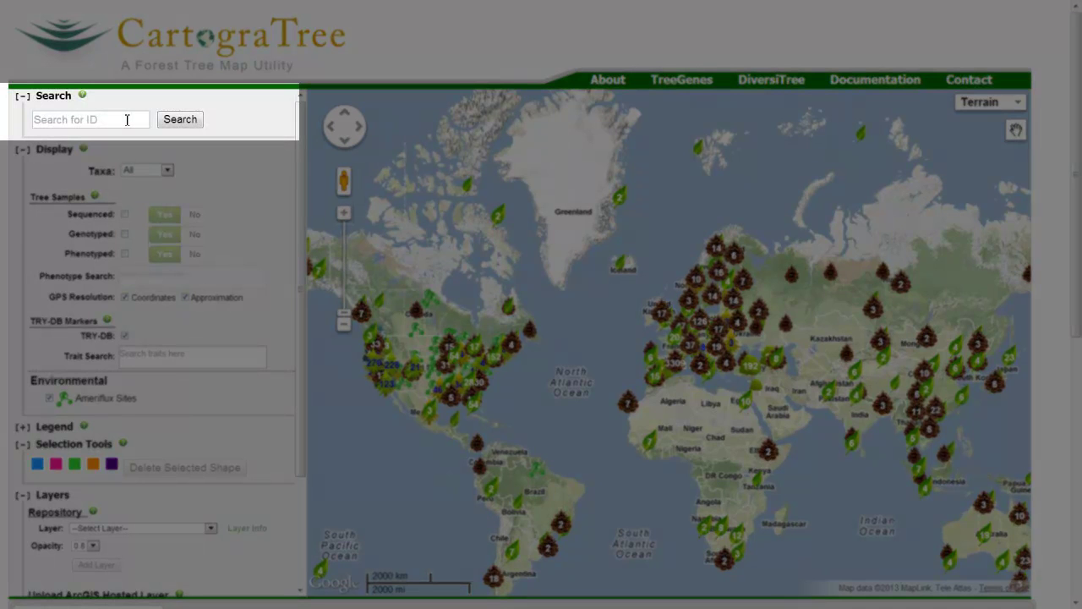
- Search for tree ID GR1-6 to locate it on the map
{"action": "left_click", "coordinate": [127, 119]}
{"action": "type", "text": "GR1-6"}
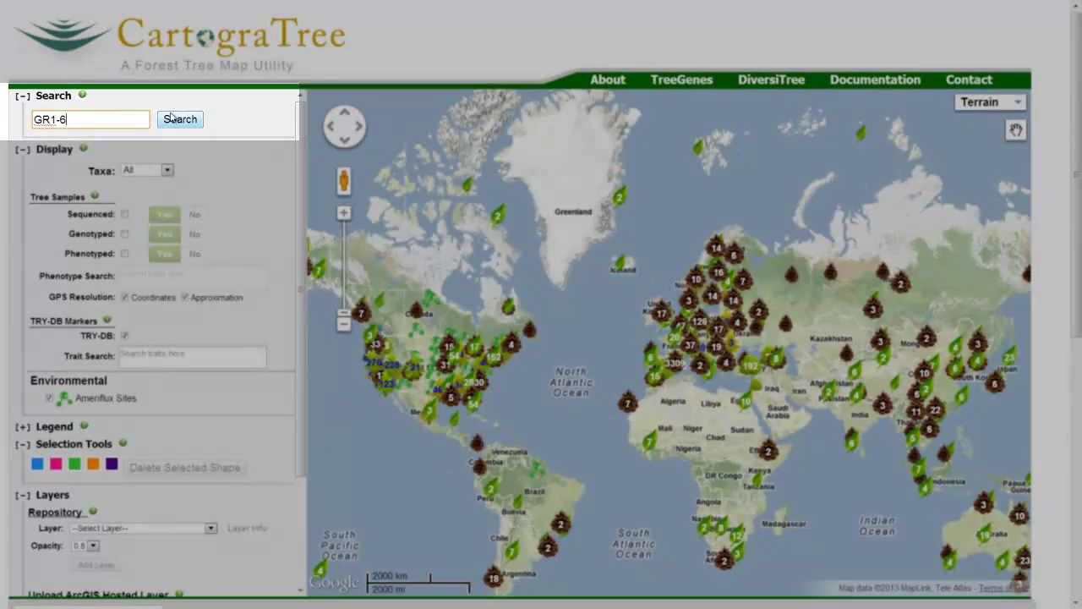
{"action": "left_click", "coordinate": [180, 119]}
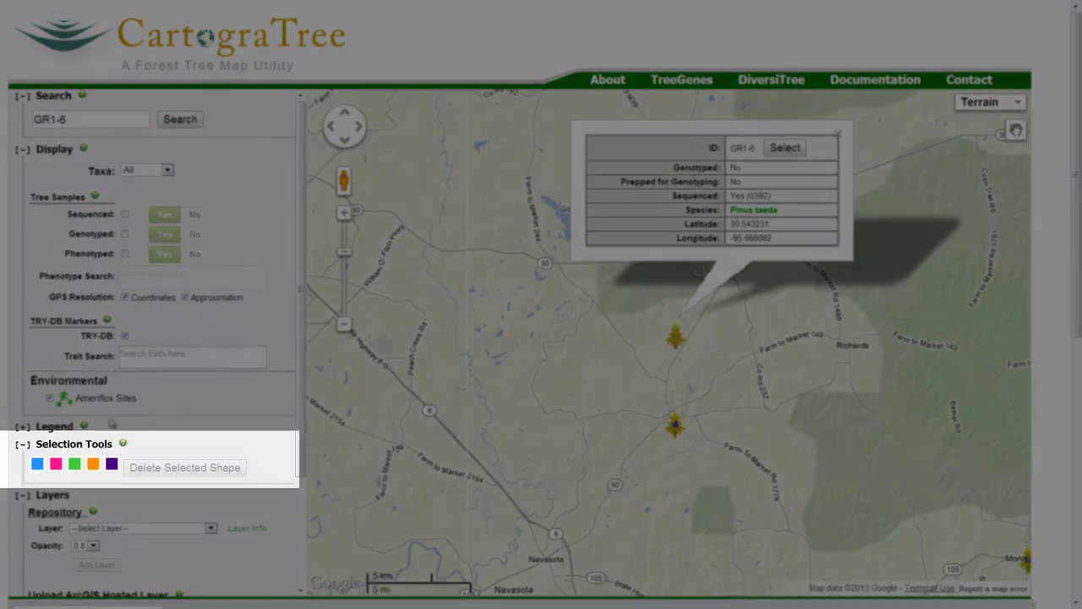
- Draw a blue polygon around GR1-6 selecting 5 markers, and dismiss the alert
{"action": "left_click", "coordinate": [36, 465]}
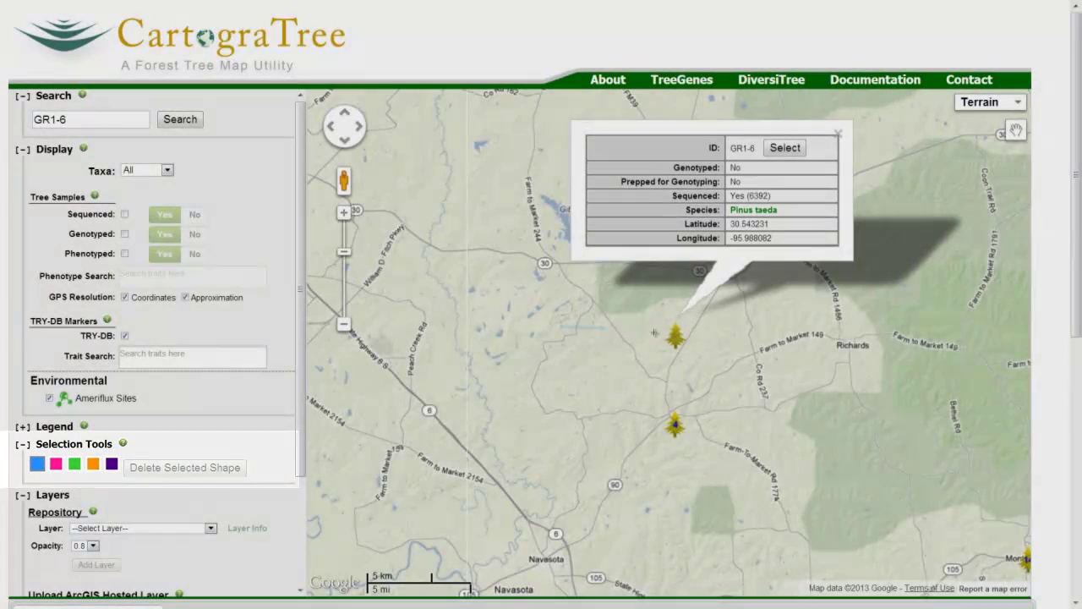
{"action": "left_click", "coordinate": [560, 325]}
{"action": "left_click", "coordinate": [737, 320]}
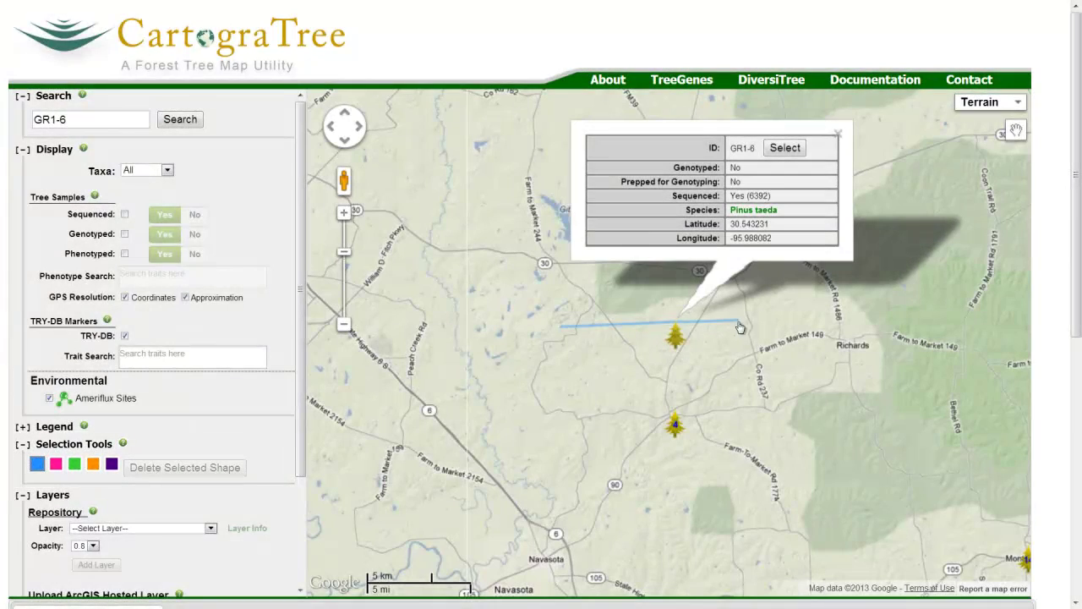
{"action": "left_click", "coordinate": [711, 461]}
{"action": "left_click", "coordinate": [597, 453]}
{"action": "left_click", "coordinate": [561, 326]}
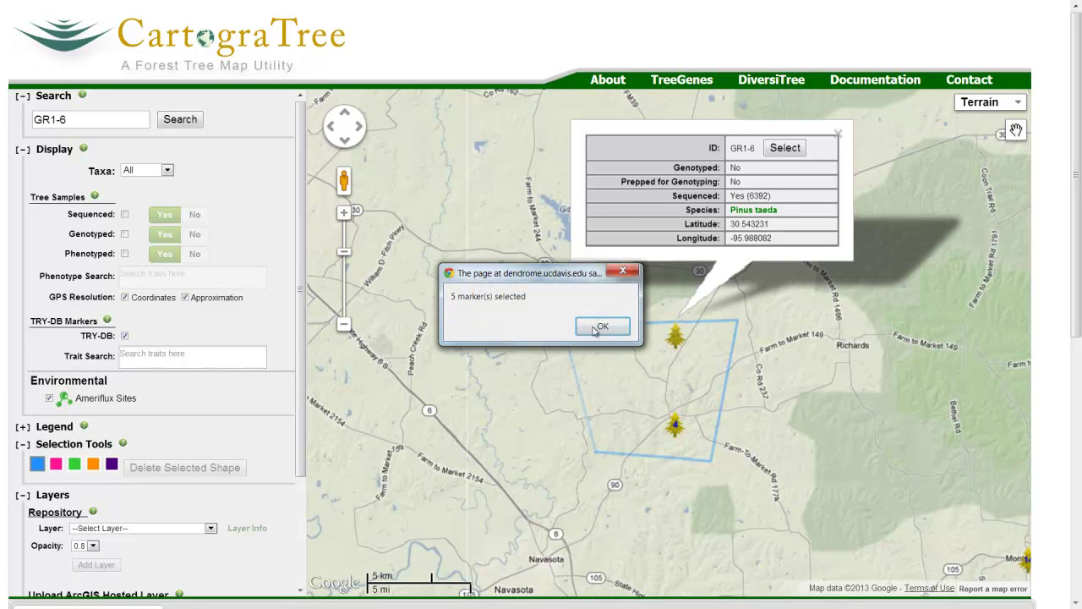
{"action": "left_click", "coordinate": [605, 324]}
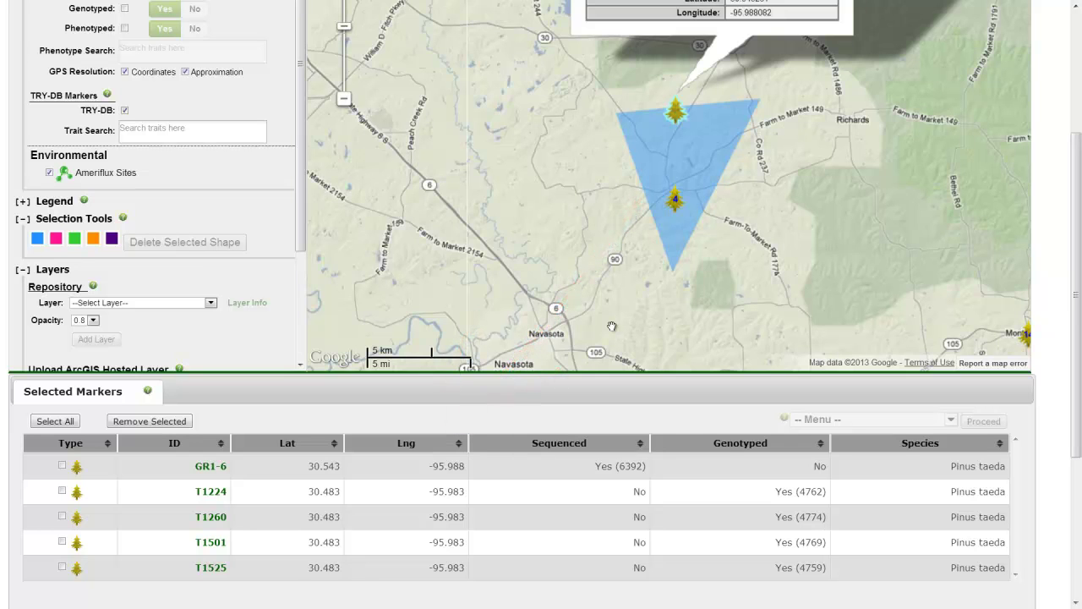
- Check all five markers in Selected Markers, viewing the Menu actions without choosing one
{"action": "left_click", "coordinate": [66, 425]}
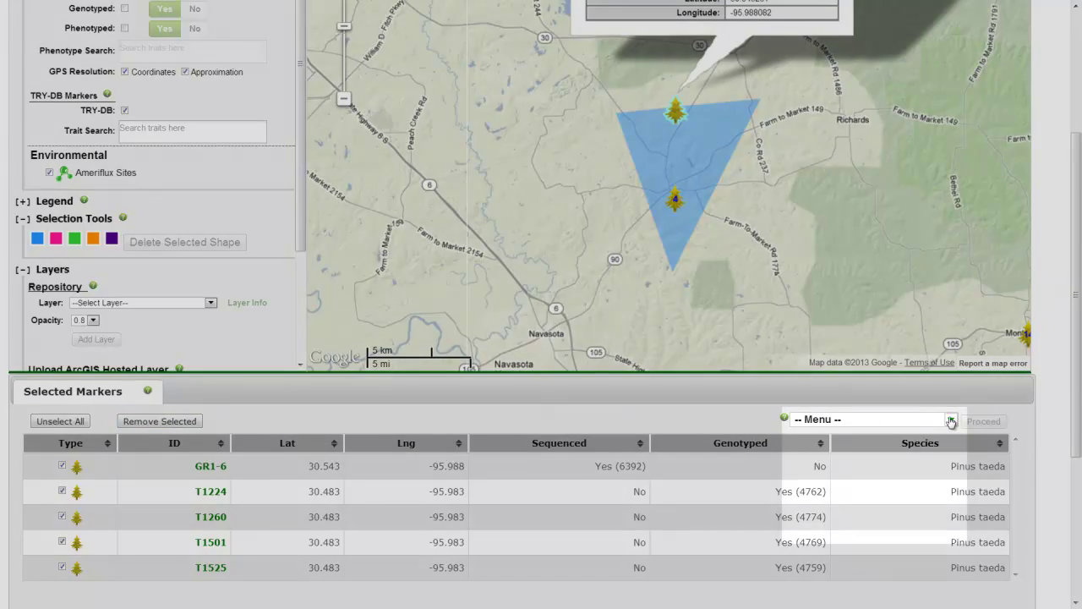
{"action": "left_click", "coordinate": [947, 421]}
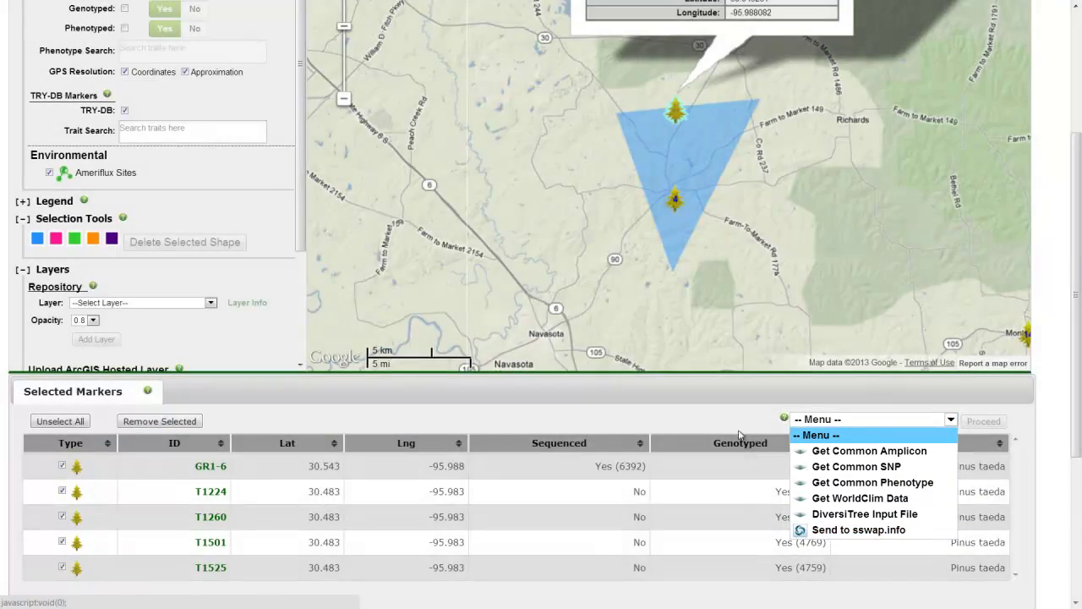
{"action": "left_click", "coordinate": [732, 424]}
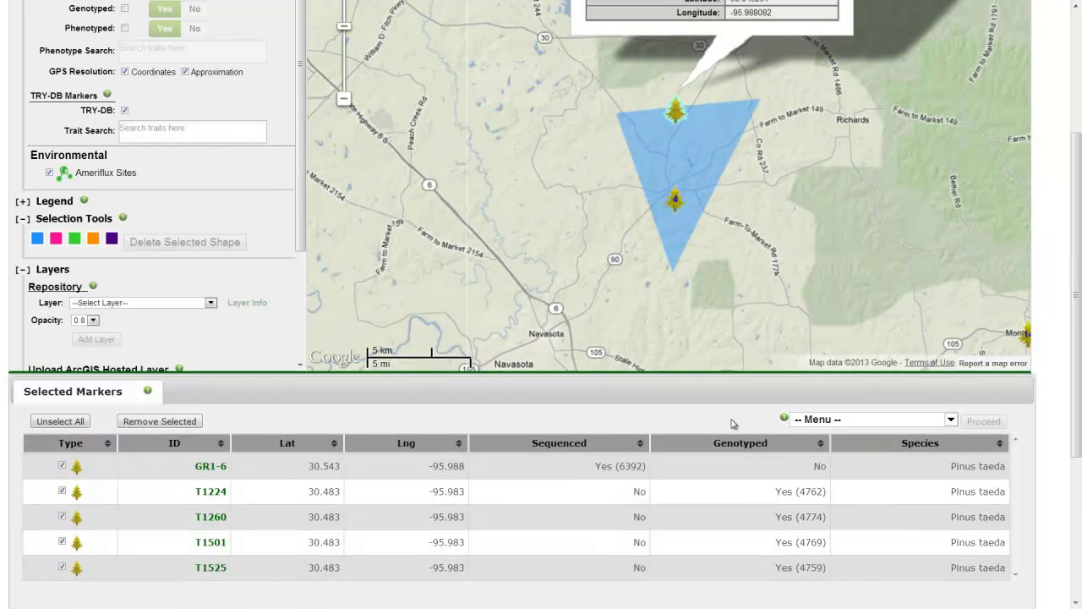
{"action": "left_click_drag", "start_coordinate": [1077, 286], "coordinate": [1079, 175]}
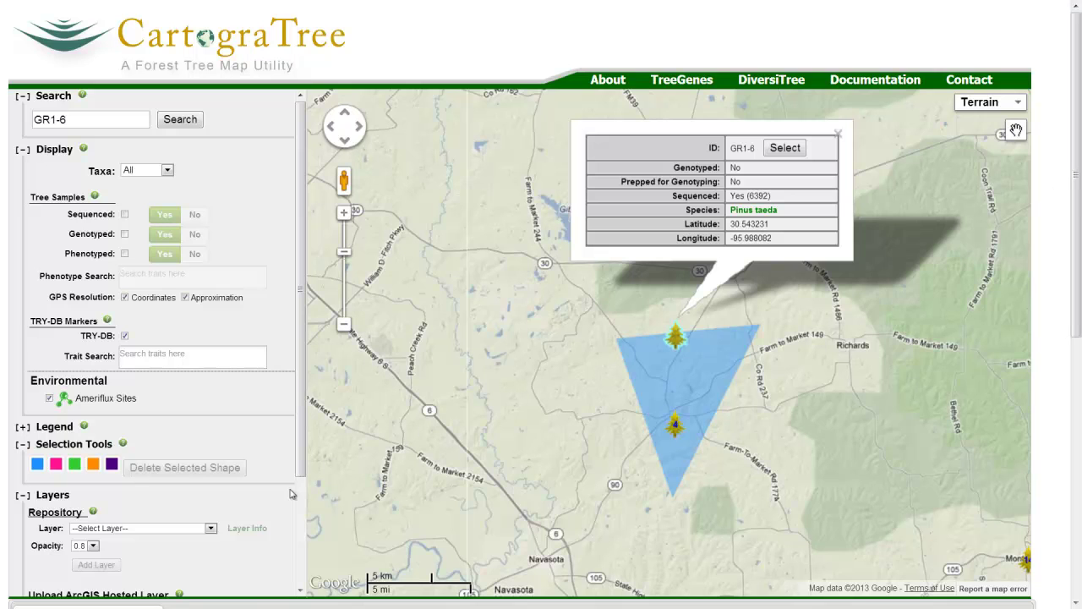
{"action": "left_click_drag", "start_coordinate": [300, 495], "coordinate": [278, 570]}
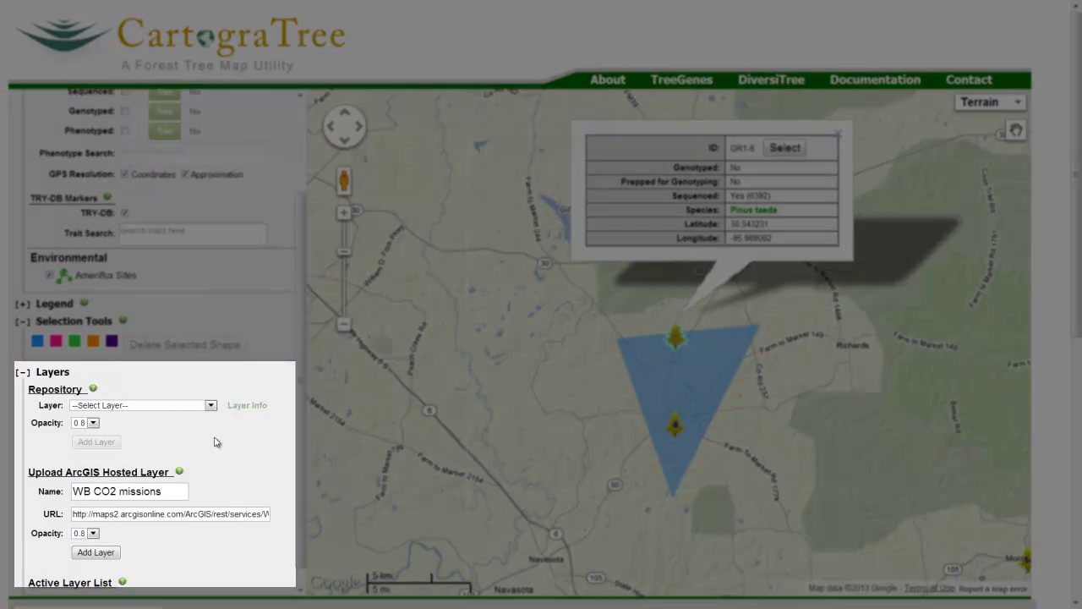
- Add the Soil Survey repository layer as an overlay on the map
{"action": "left_click", "coordinate": [202, 406]}
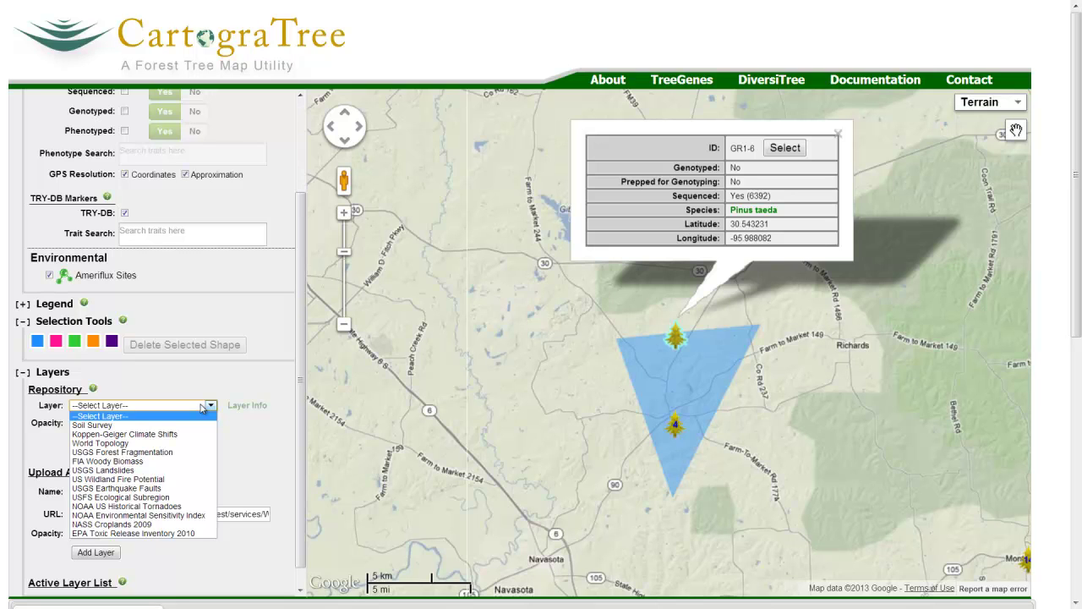
{"action": "left_click", "coordinate": [191, 424]}
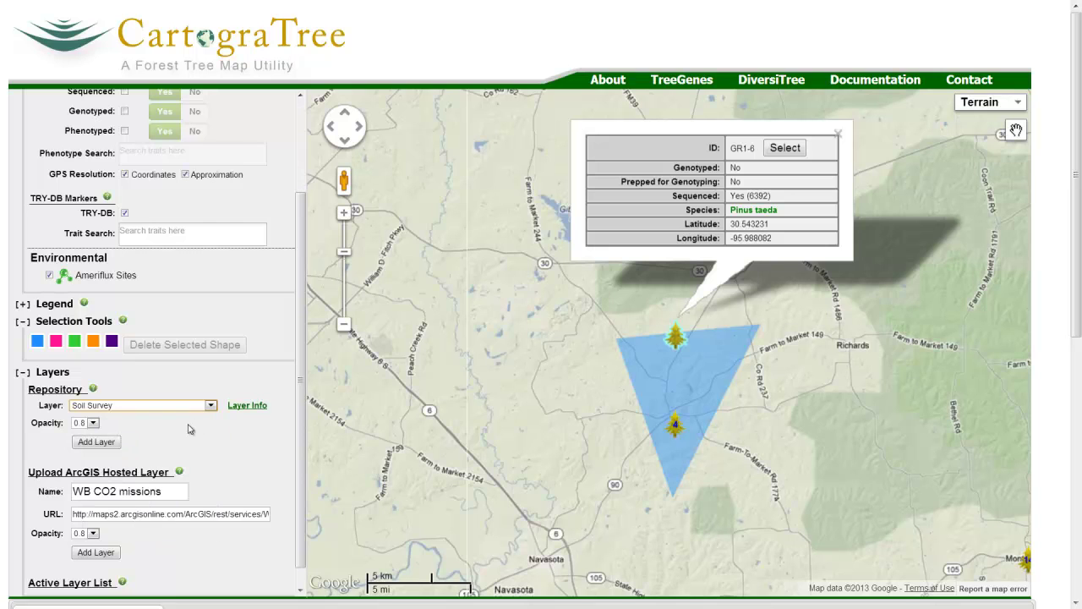
{"action": "left_click", "coordinate": [239, 409]}
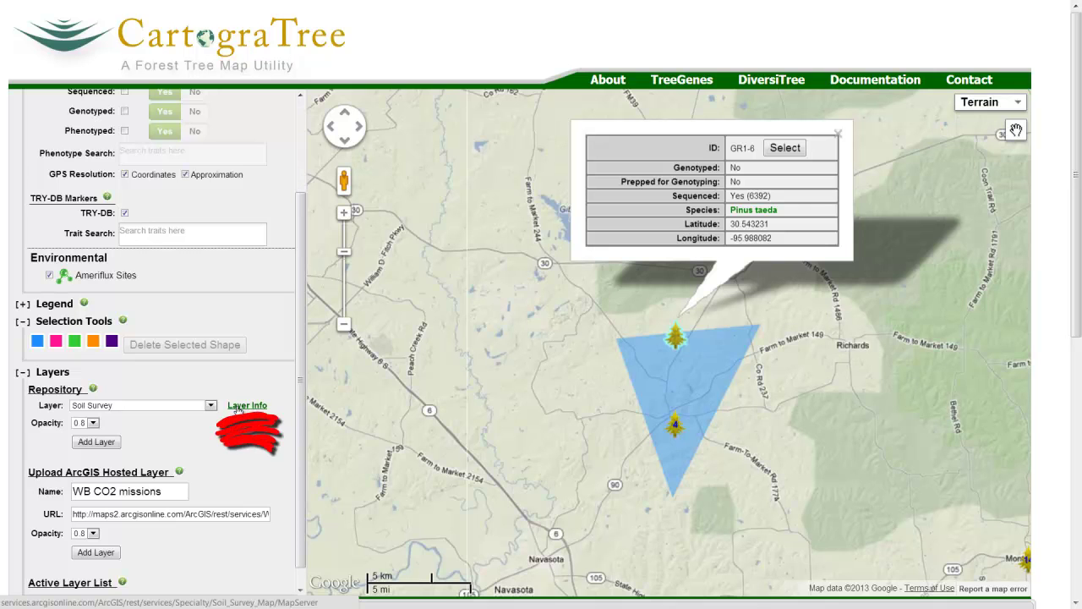
{"action": "left_click", "coordinate": [112, 443]}
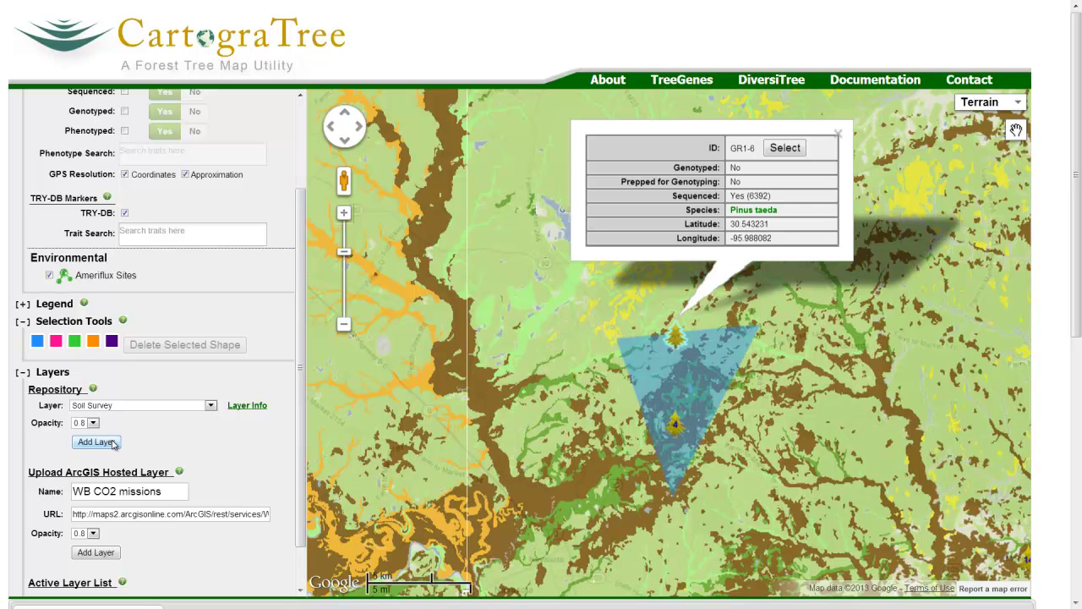
- Switch the Soil Survey overlay off in the Active Layer List
{"action": "scroll", "coordinate": [112, 443], "scroll_direction": "down", "scroll_amount": 5}
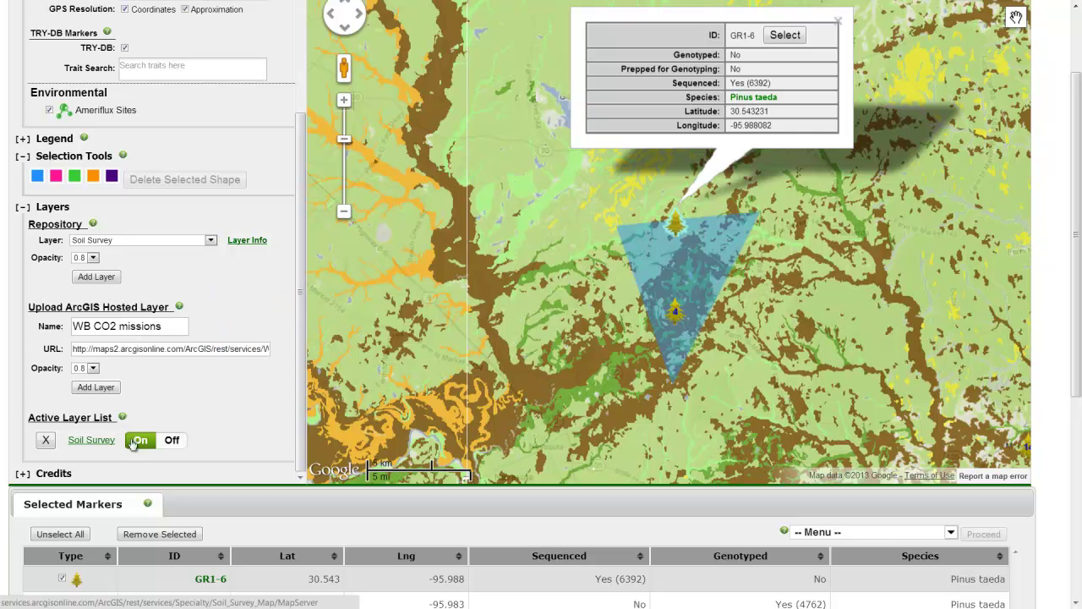
{"action": "left_click", "coordinate": [173, 440]}
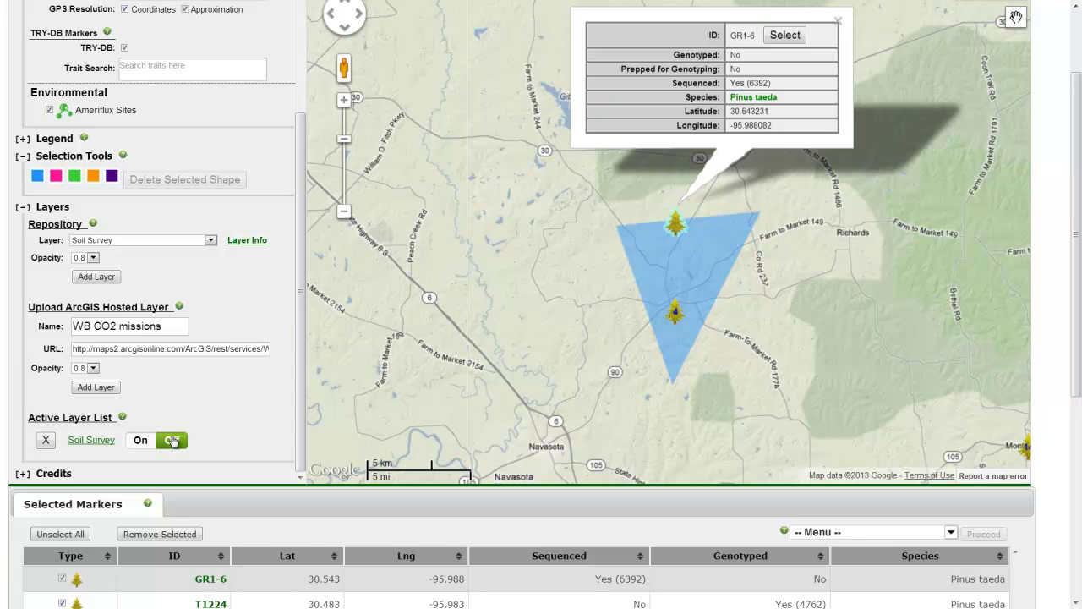
{"action": "left_click_drag", "start_coordinate": [1079, 356], "coordinate": [1079, 296]}
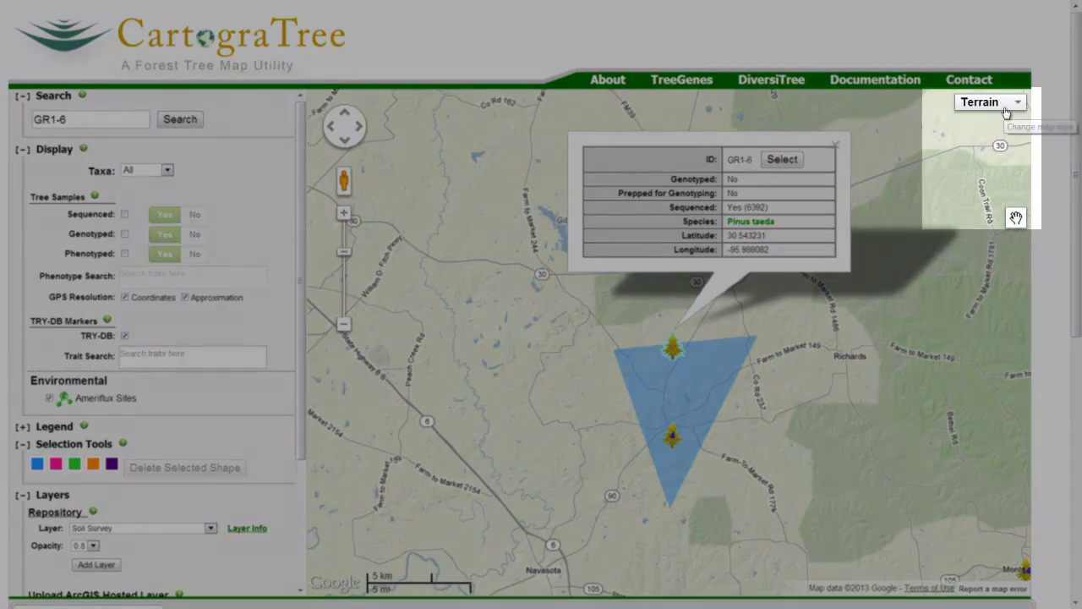
- Switch the base map to Satellite and zoom out to a regional view of markers
{"action": "left_click", "coordinate": [1006, 105]}
{"action": "left_click", "coordinate": [1006, 161]}
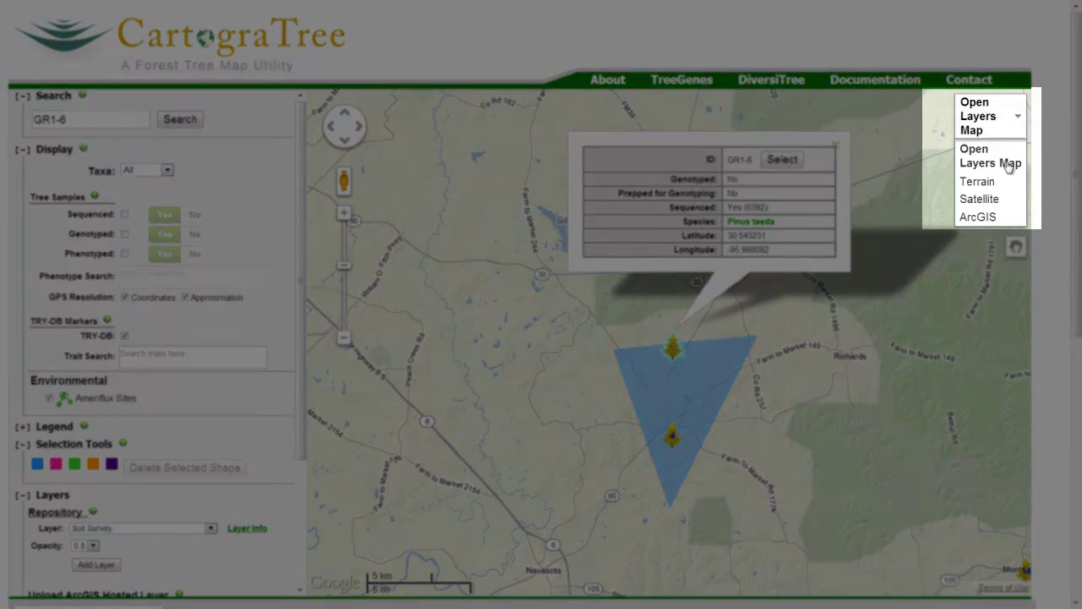
{"action": "left_click", "coordinate": [1006, 199]}
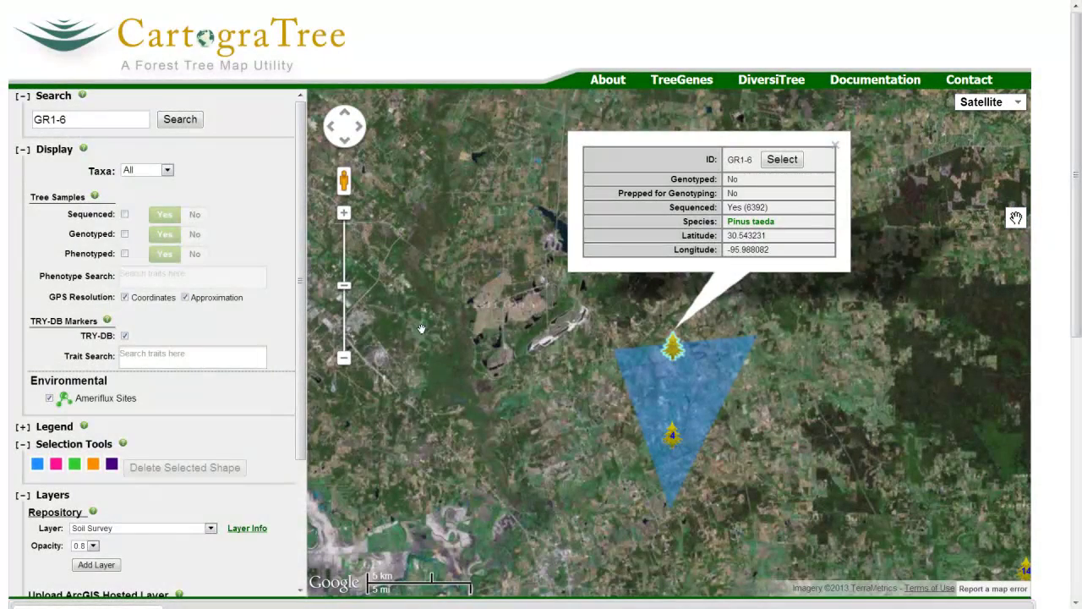
{"action": "double_click", "coordinate": [343, 357]}
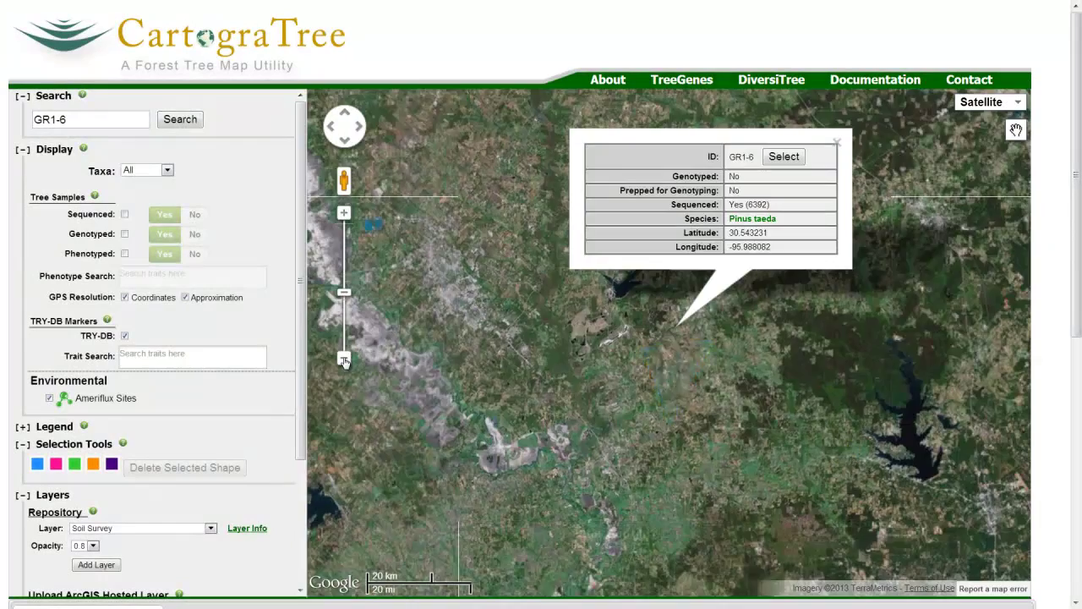
{"action": "left_click", "coordinate": [343, 361]}
{"action": "left_click", "coordinate": [344, 360]}
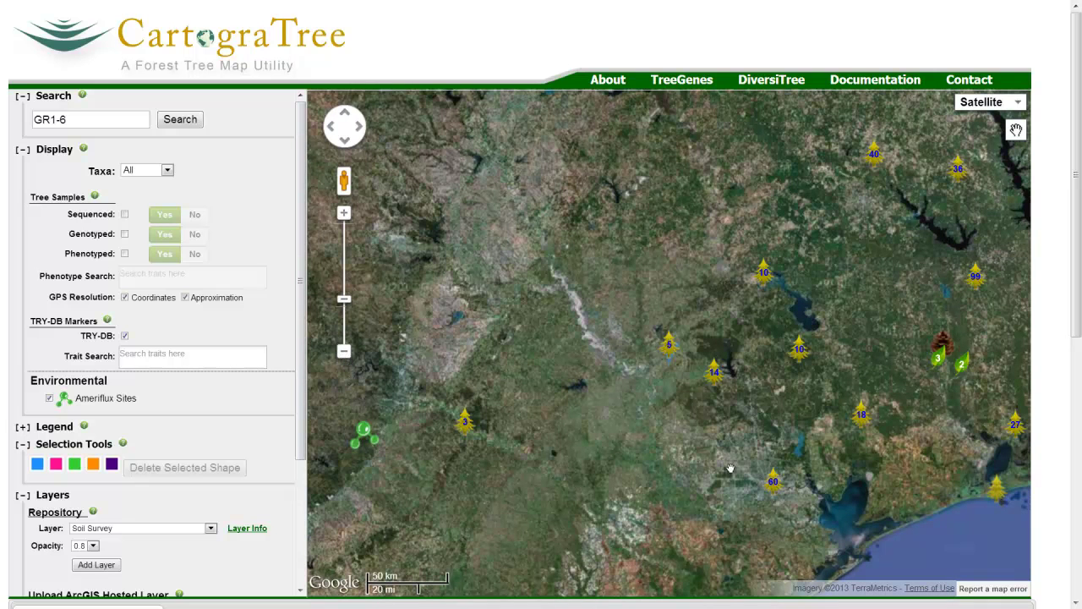
- Zoom into Houston, spread the tree cluster, and show details of tree T1949
{"action": "left_click", "coordinate": [771, 483]}
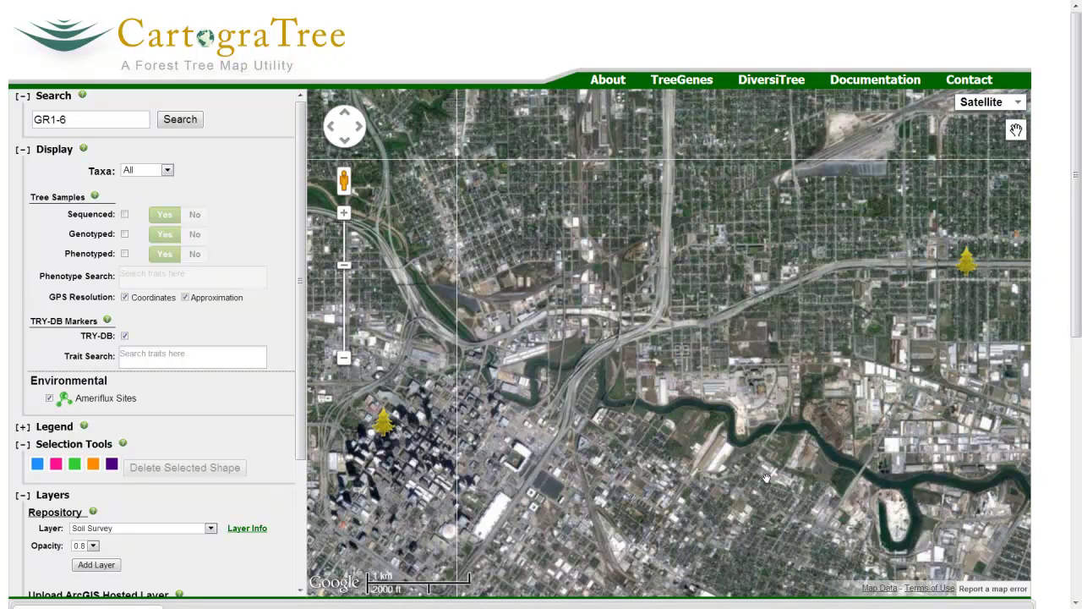
{"action": "left_click", "coordinate": [967, 265]}
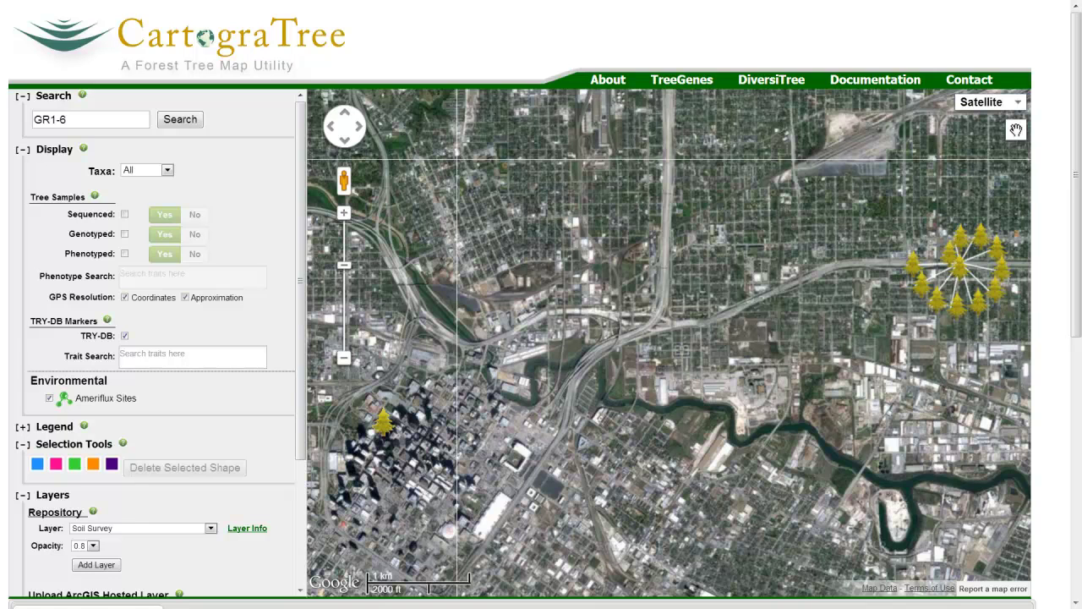
{"action": "left_click_drag", "start_coordinate": [964, 264], "coordinate": [924, 243]}
{"action": "left_click", "coordinate": [920, 239]}
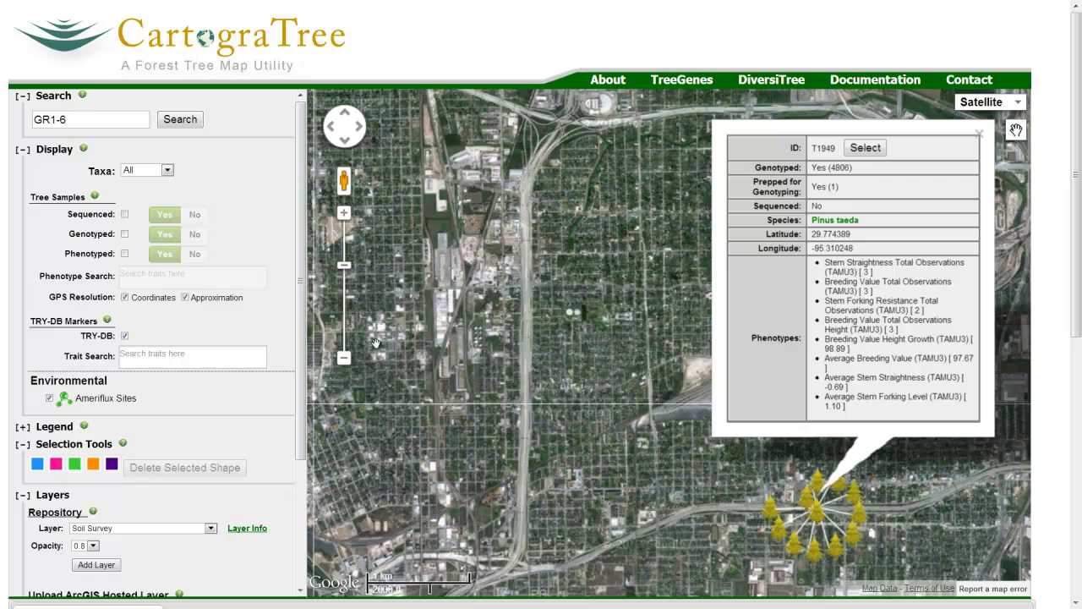
- Zoom back out and show details of the TRY-DB Pinus taeda pinecone marker
{"action": "left_click", "coordinate": [344, 360]}
{"action": "left_click", "coordinate": [343, 361]}
{"action": "left_click", "coordinate": [343, 360]}
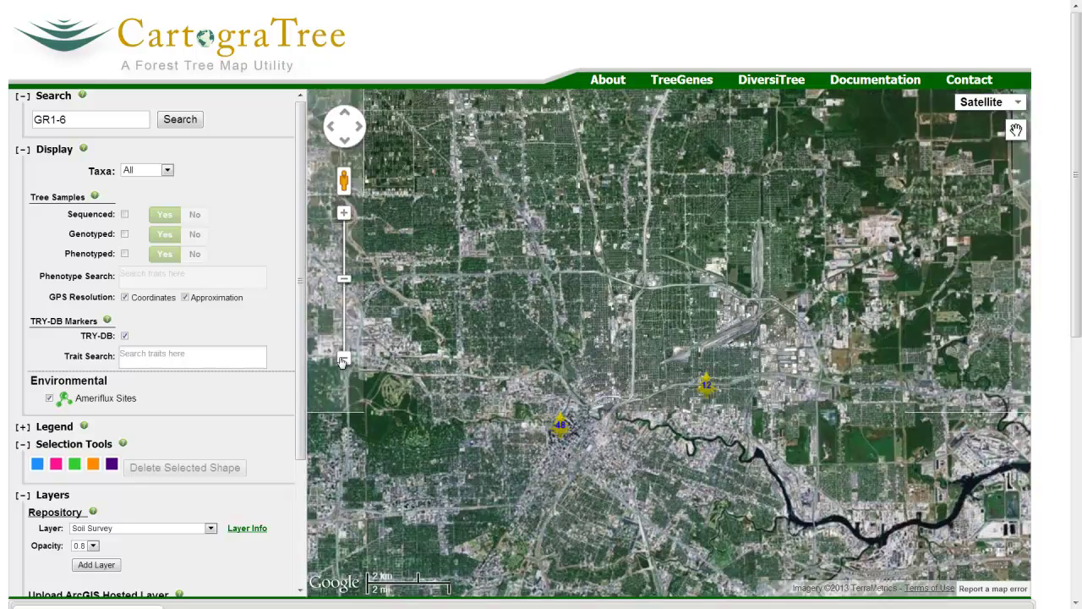
{"action": "left_click", "coordinate": [344, 360]}
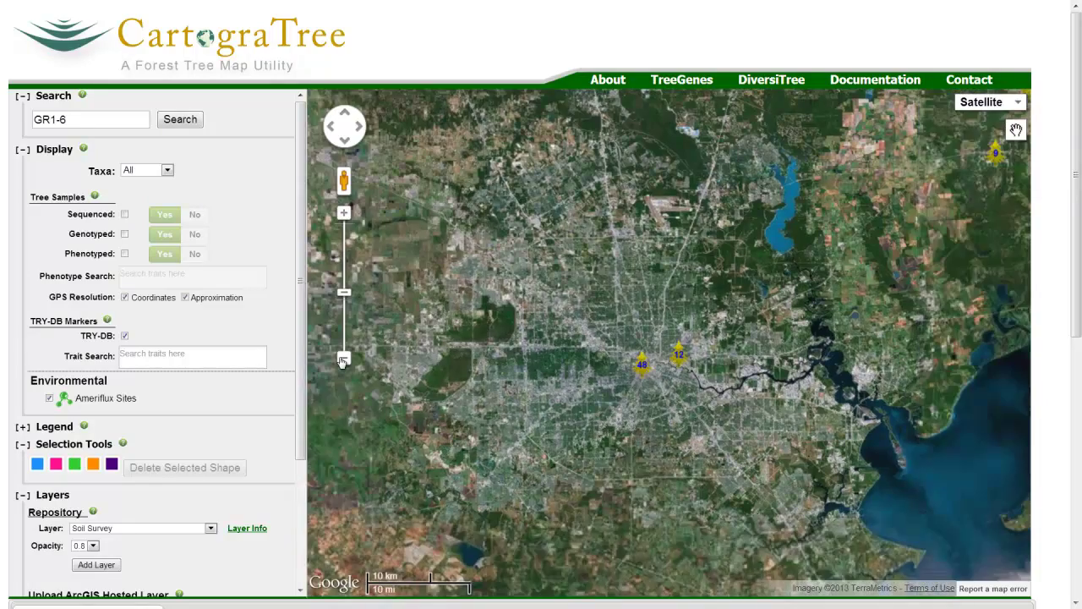
{"action": "left_click", "coordinate": [343, 361]}
{"action": "left_click", "coordinate": [344, 360]}
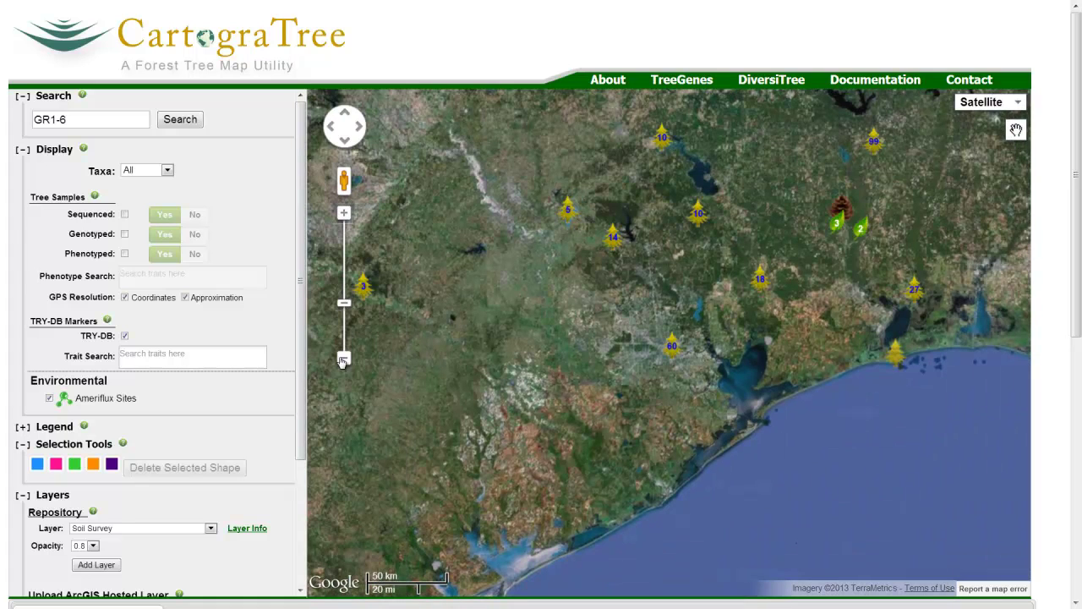
{"action": "left_click", "coordinate": [843, 207]}
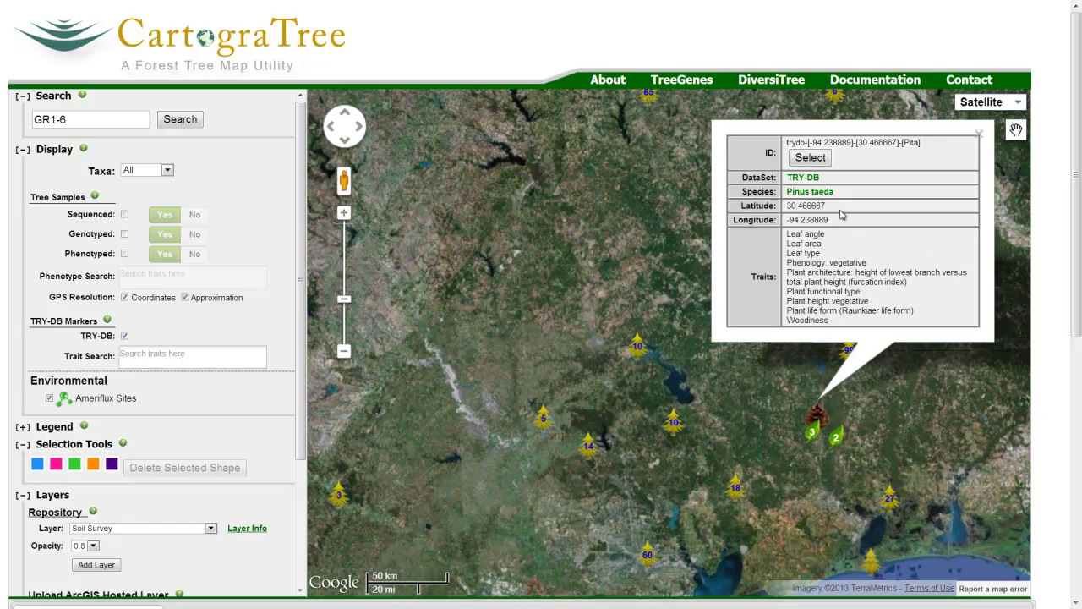
- View the US-FR2 Freeman Ranch Ameriflux site details, then close them
{"action": "left_click", "coordinate": [342, 352]}
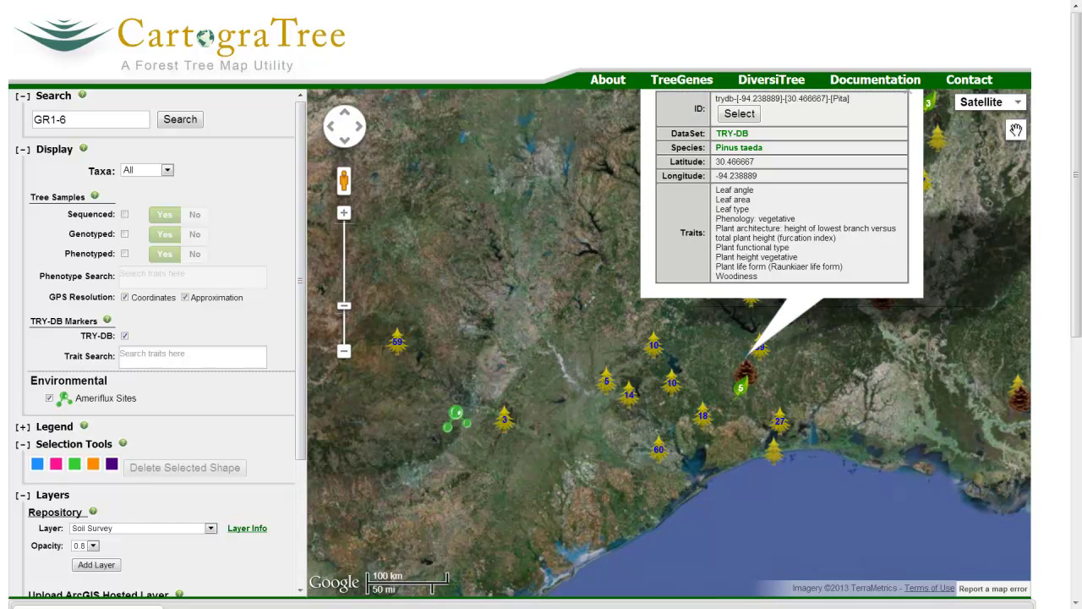
{"action": "left_click", "coordinate": [456, 413]}
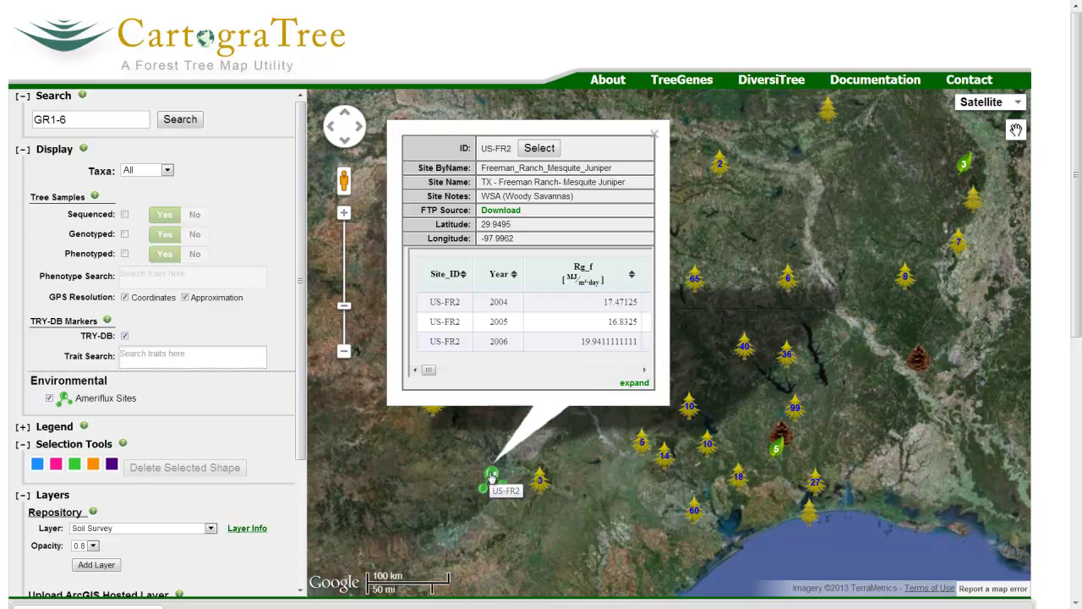
{"action": "left_click", "coordinate": [385, 421]}
- Get WorldClim Data near marker 59 and scroll through the climate values table
{"action": "right_click", "coordinate": [386, 421]}
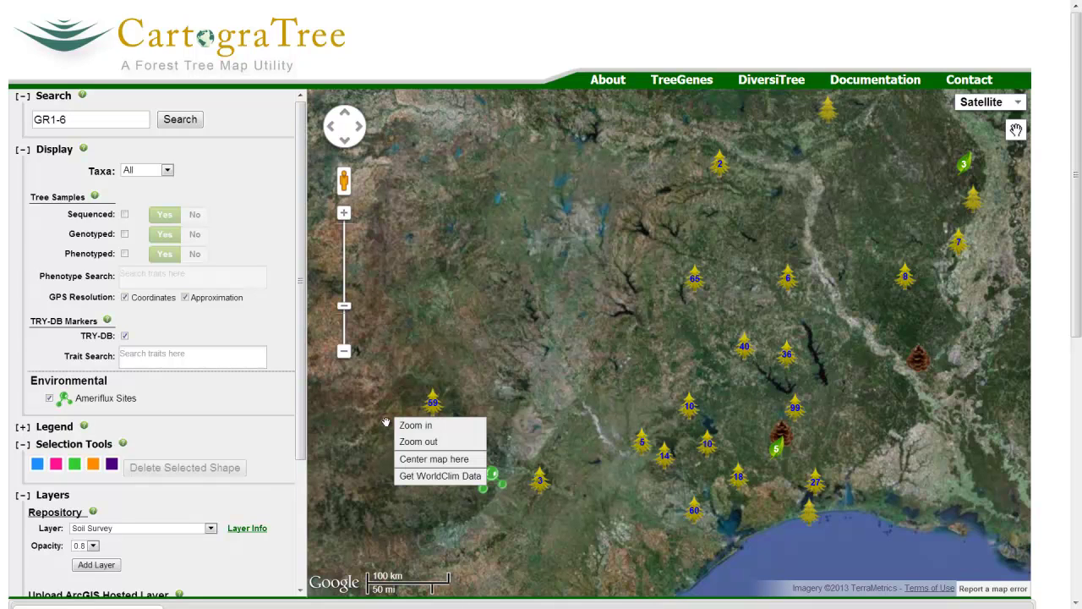
{"action": "left_click", "coordinate": [418, 476]}
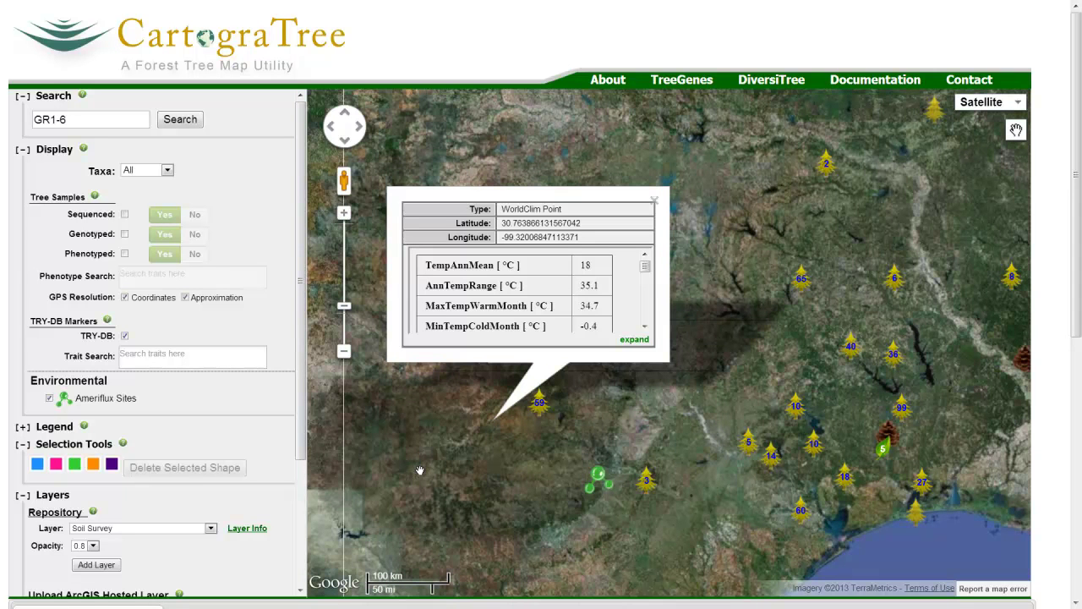
{"action": "scroll", "coordinate": [573, 305], "scroll_direction": "down", "scroll_amount": 5}
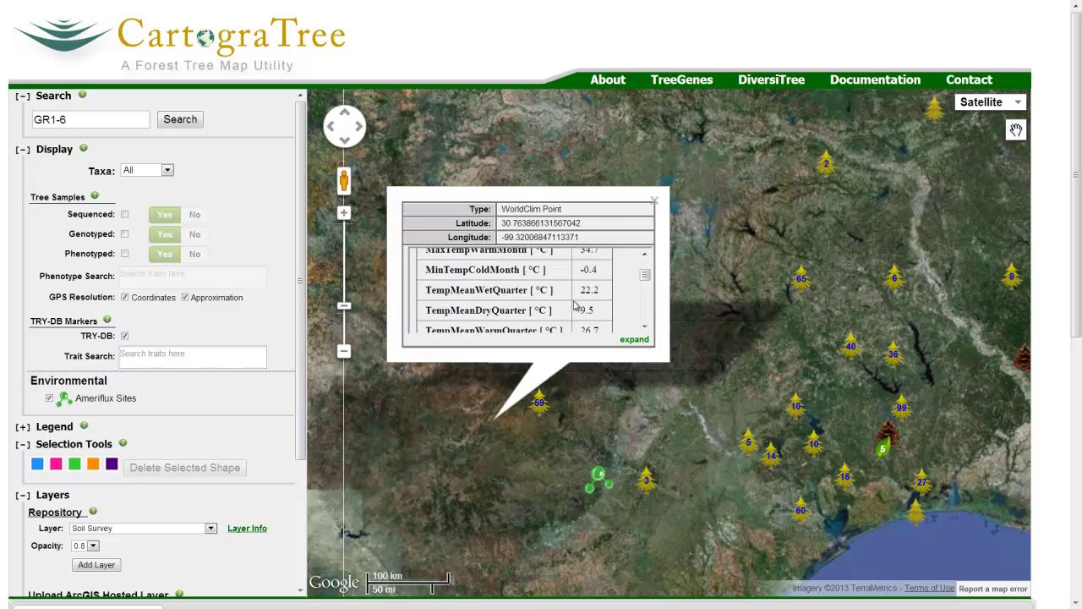